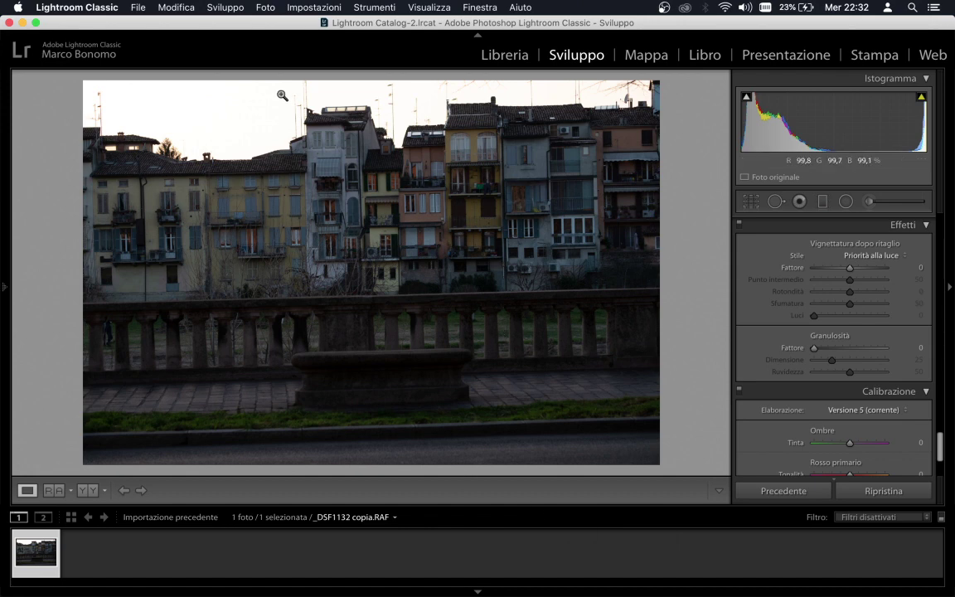
Step: Straighten the photo by 1,53 along the balustrade with the Angle tool and commit it
scroll(746, 311, "up", 10)
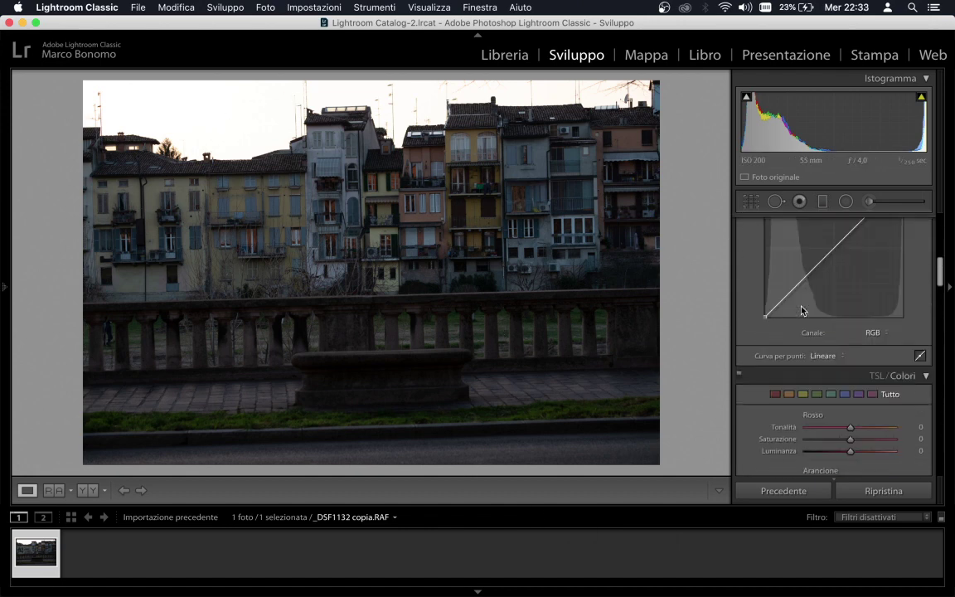
scroll(802, 311, "up", 10)
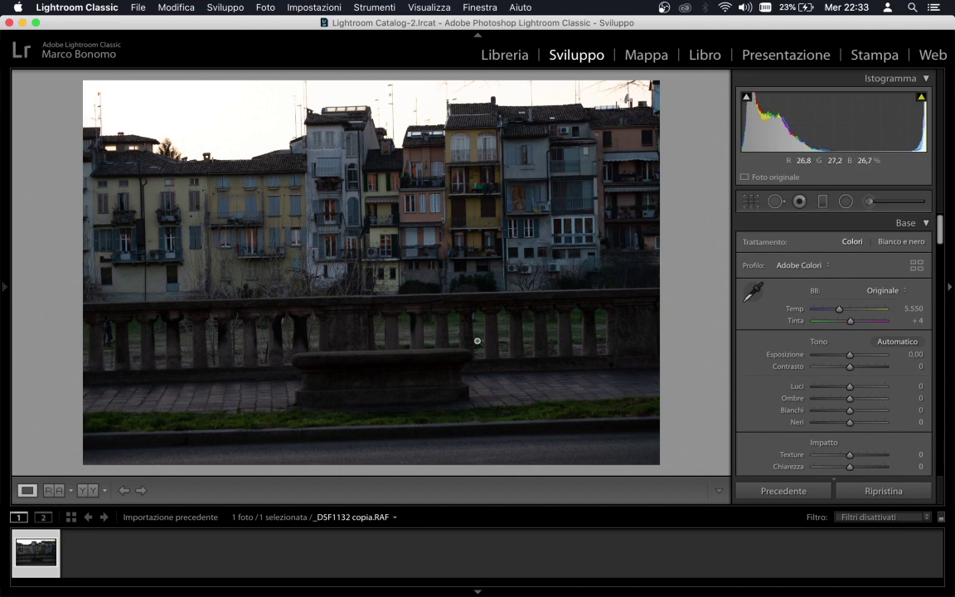
key("r")
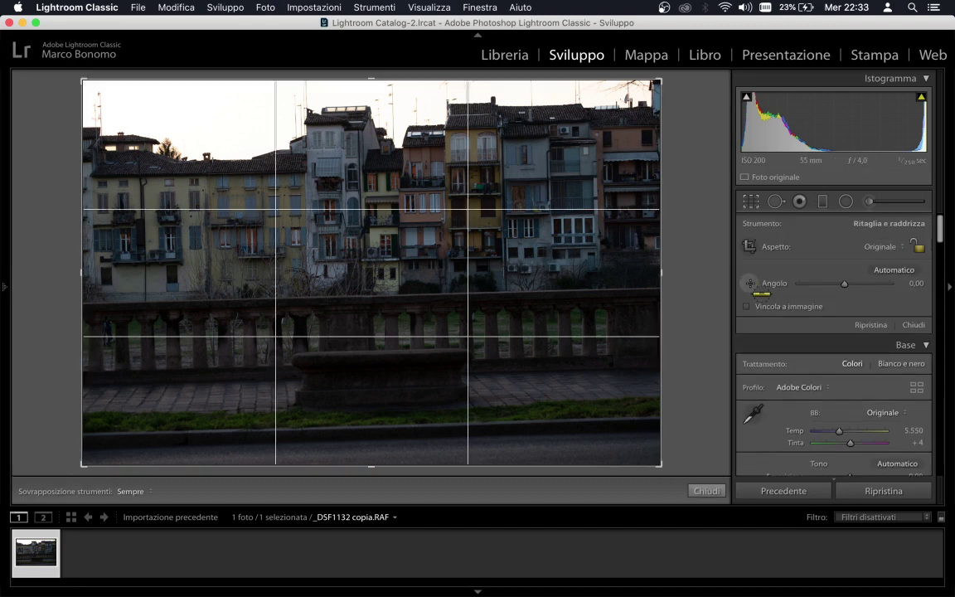
left_click(749, 283)
left_click_drag(88, 301, 717, 286)
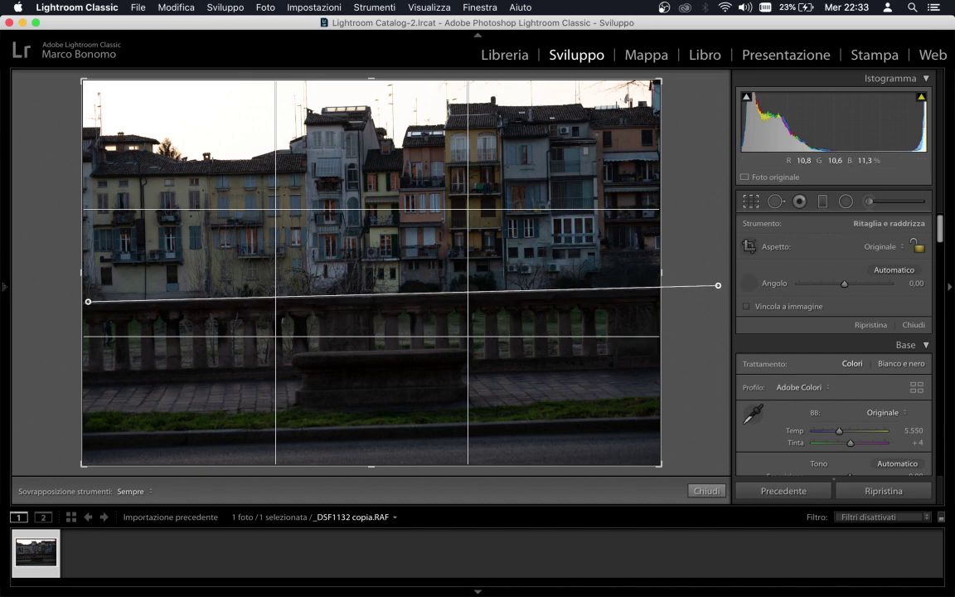
left_click_drag(718, 286, 717, 284)
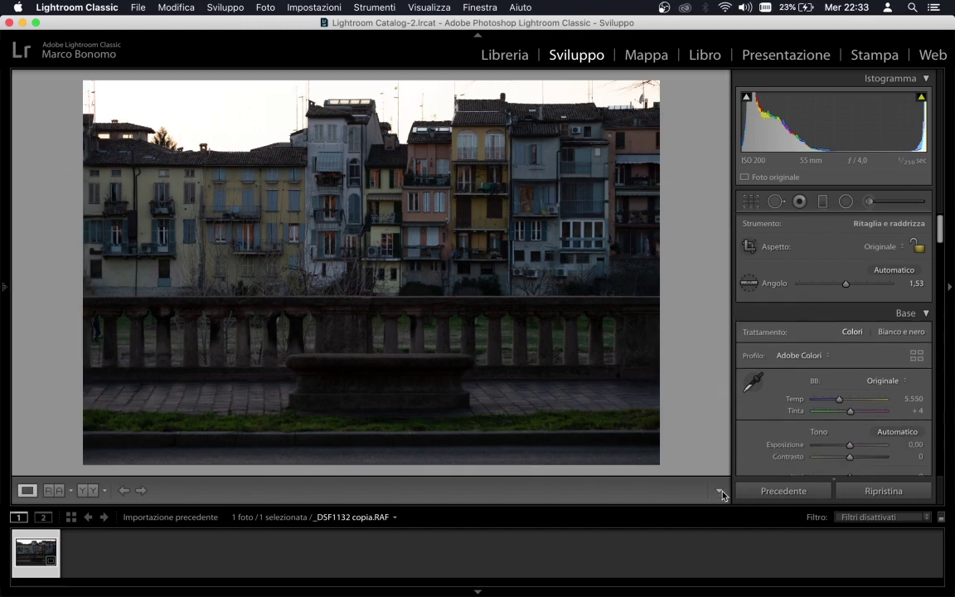
key("Return")
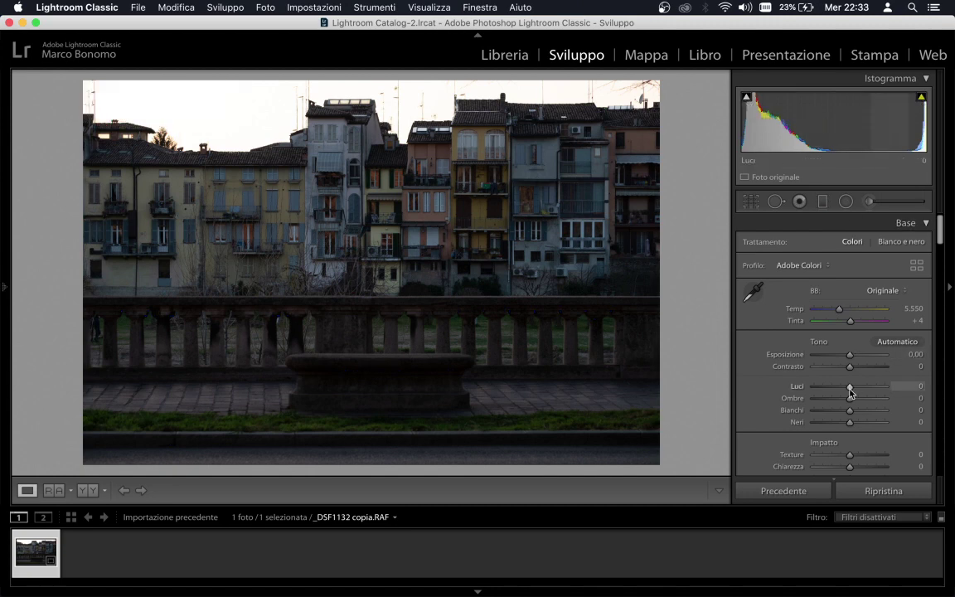
Step: Pull Highlights down to -83 and lift Shadows to +66, with Whites at +42
left_click_drag(849, 387, 830, 391)
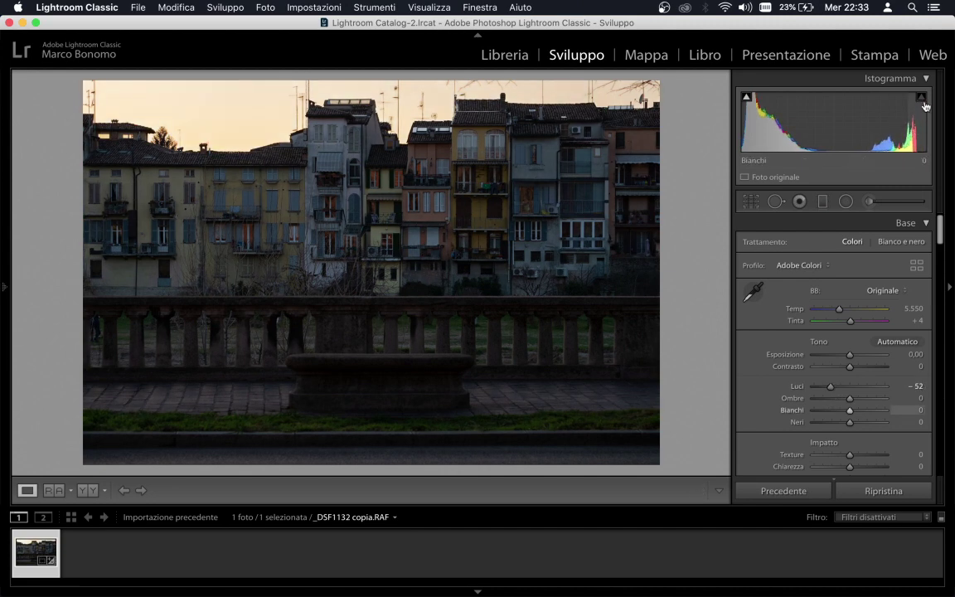
left_click_drag(831, 387, 824, 391)
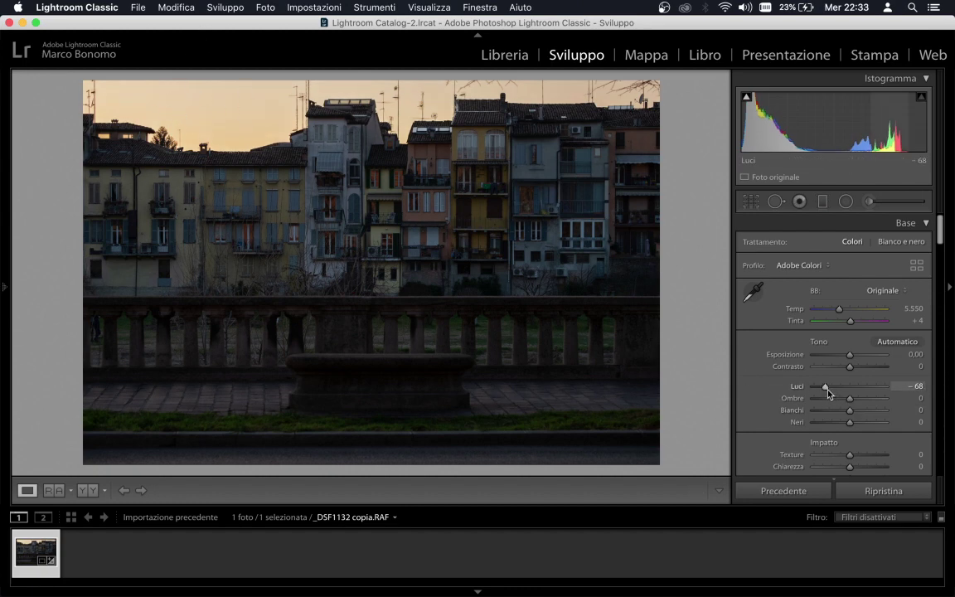
left_click_drag(826, 387, 820, 387)
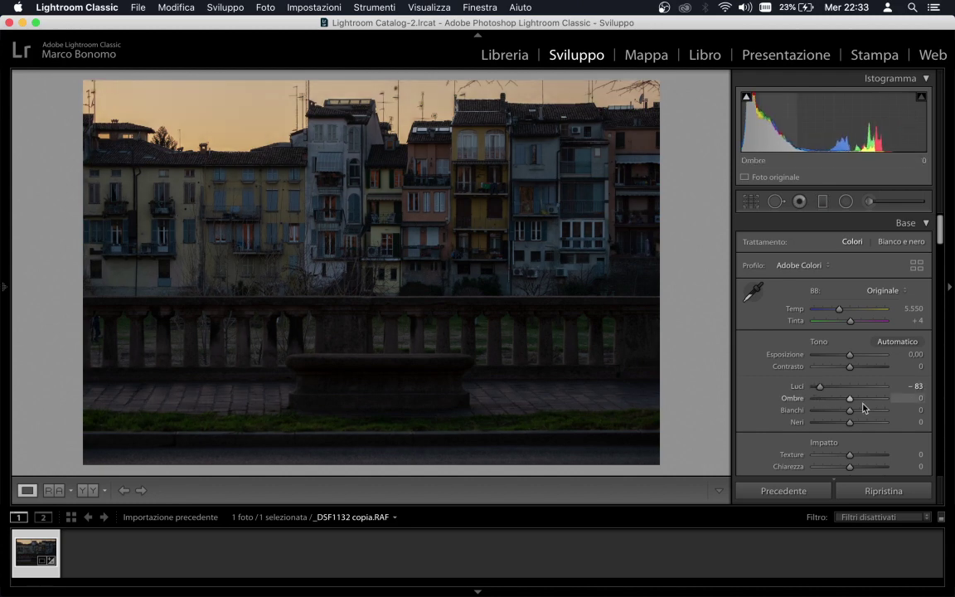
left_click_drag(854, 405, 877, 407)
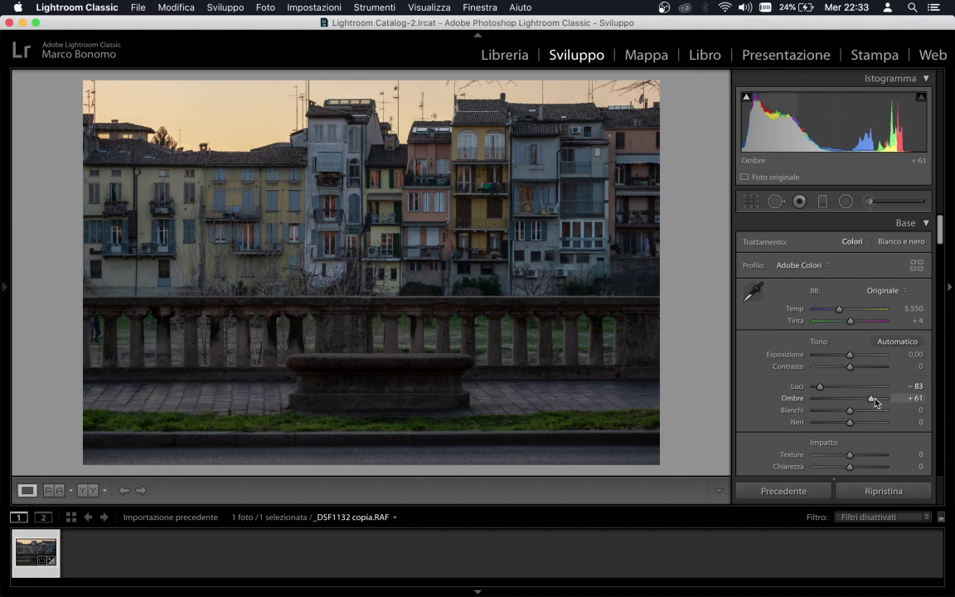
mouse_move(876, 402)
left_mouse_down()
mouse_move(855, 412)
mouse_move(865, 413)
left_mouse_up()
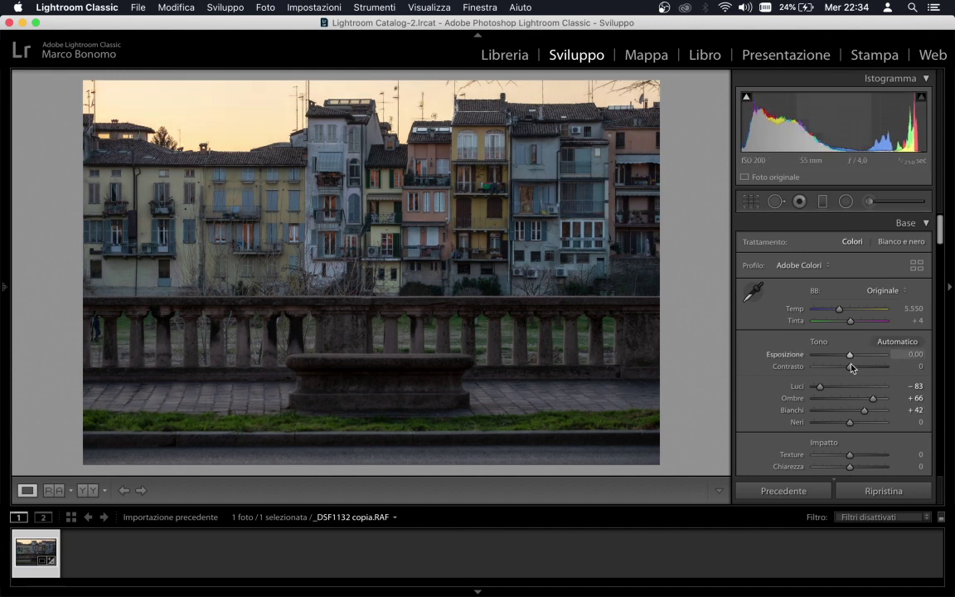
Step: Raise Exposure to +0,35 and, after resetting Blacks, set them to +12
left_click_drag(853, 358, 855, 360)
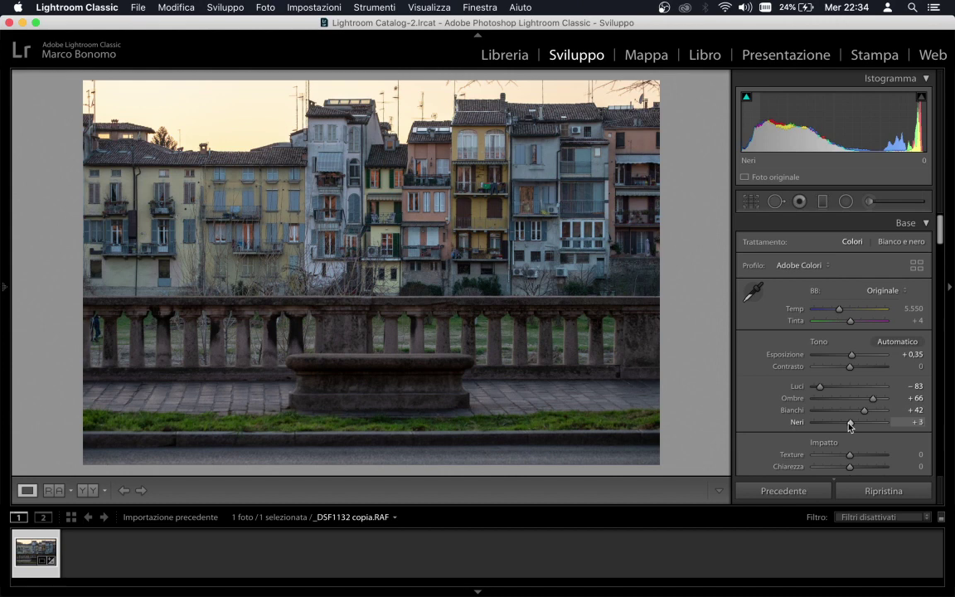
left_click_drag(850, 428, 851, 427)
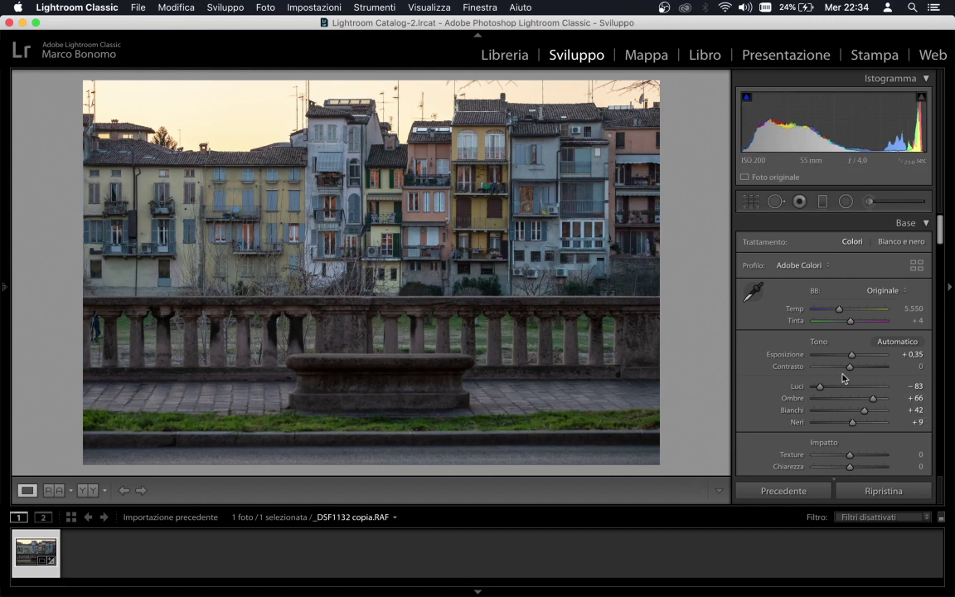
double_click(853, 424)
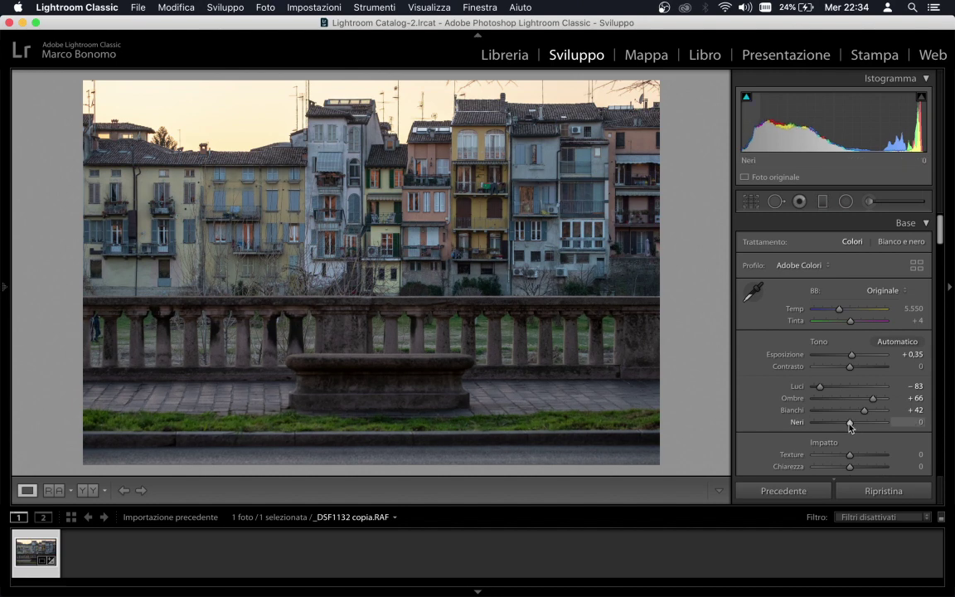
left_click_drag(850, 427, 854, 427)
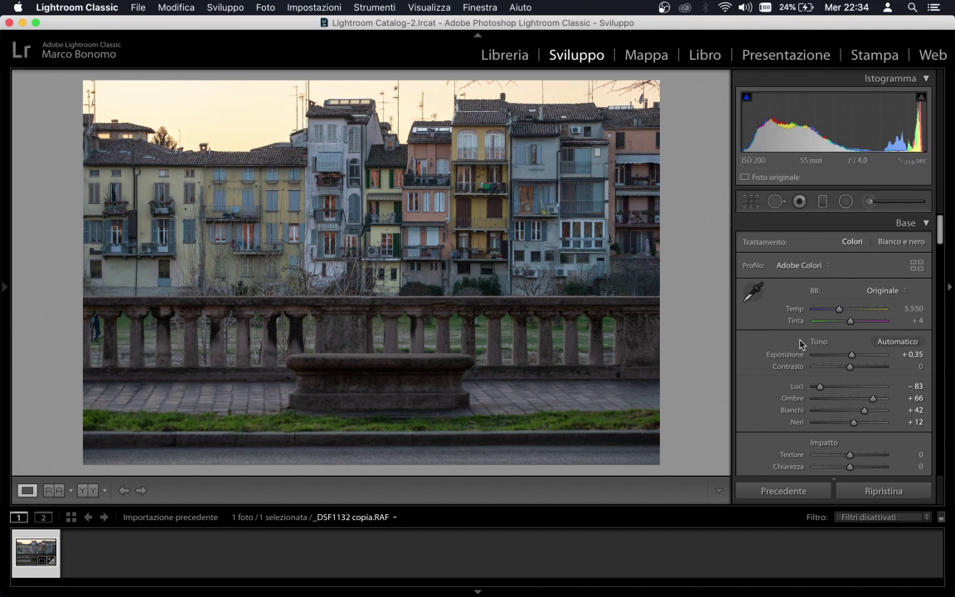
Step: Set Dehaze +11, Contrast +8, Vibrance +23 and Saturation +19 in the Basic panel
scroll(773, 336, "down", 5)
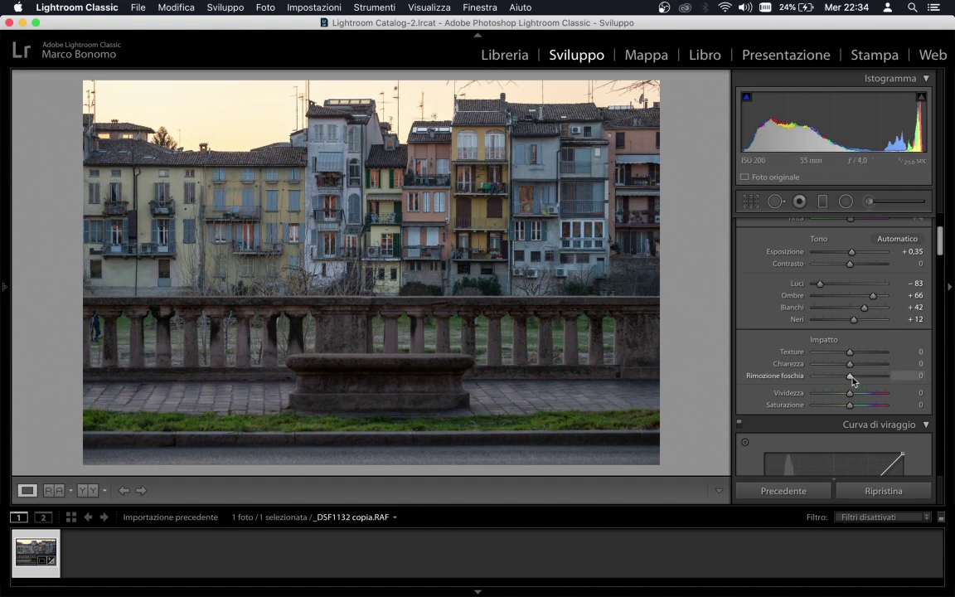
left_click_drag(852, 378, 855, 378)
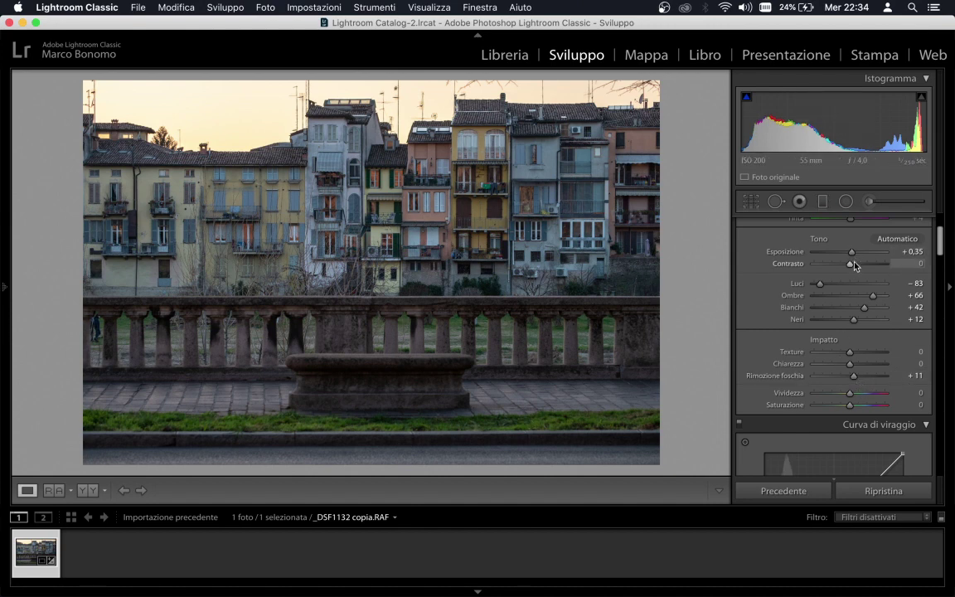
left_click_drag(852, 265, 855, 267)
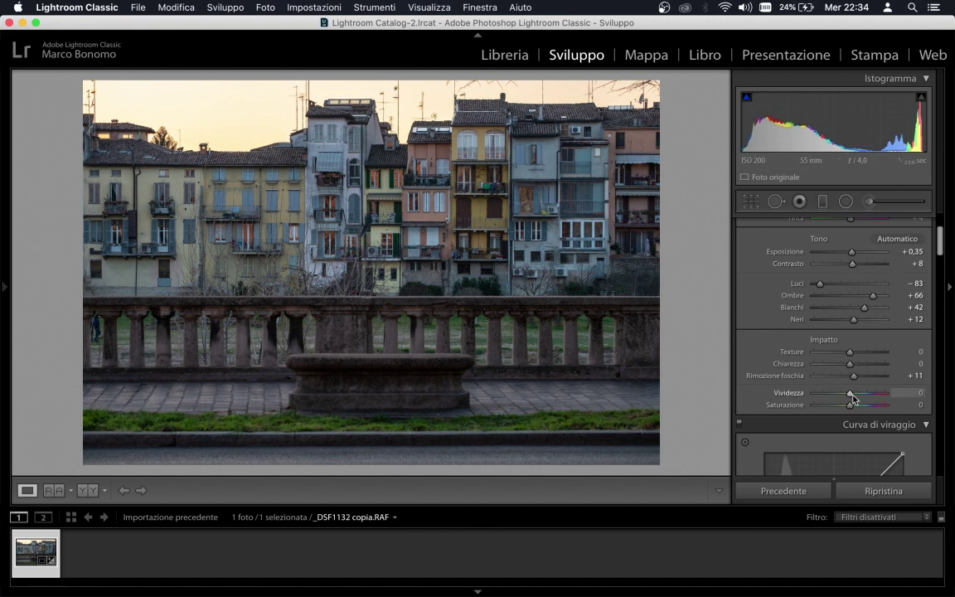
left_click_drag(854, 399, 862, 399)
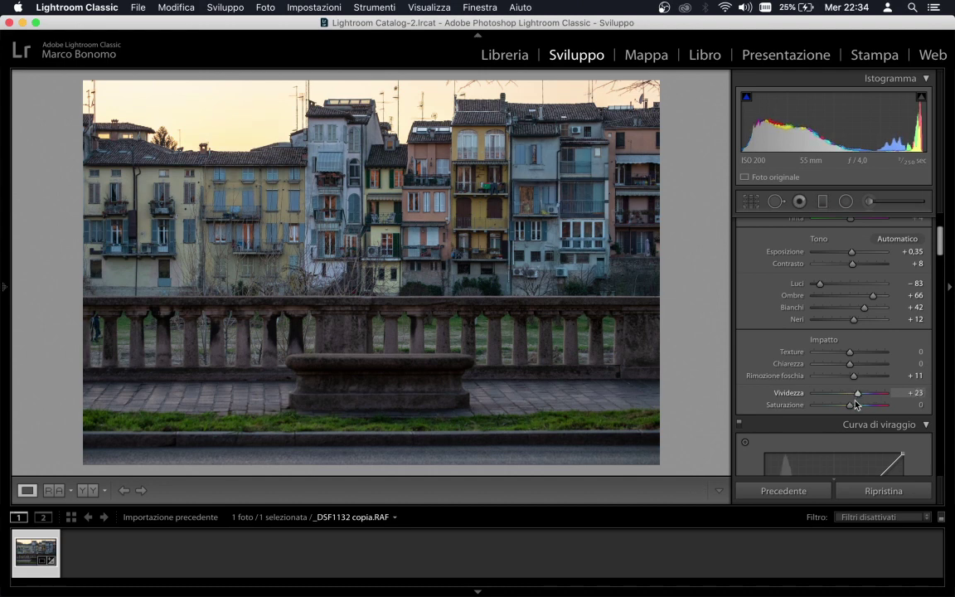
left_click_drag(851, 405, 861, 408)
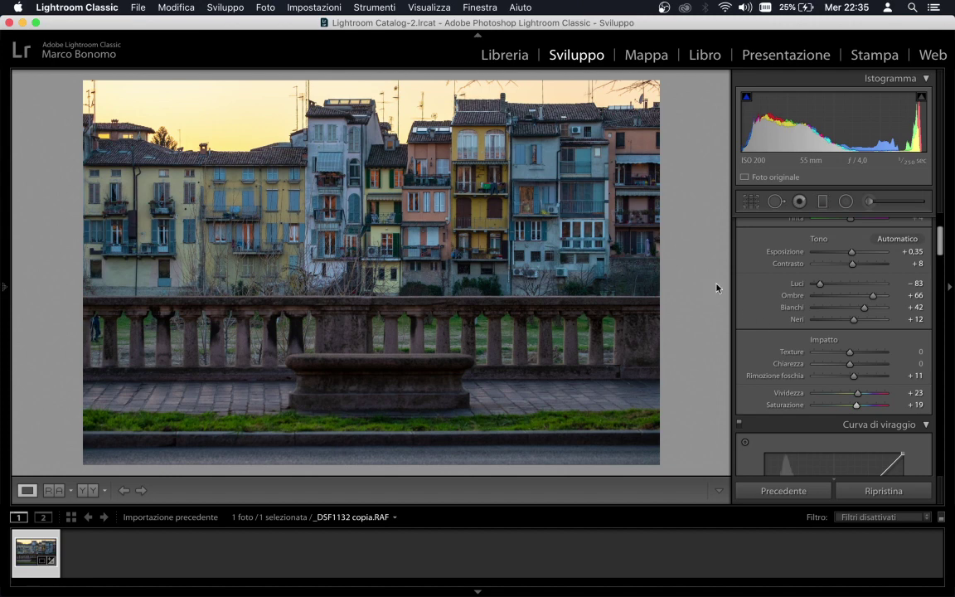
Step: Give the split-toning highlights hue 41 and saturation 20
scroll(768, 307, "down", 3)
scroll(768, 307, "down", 5)
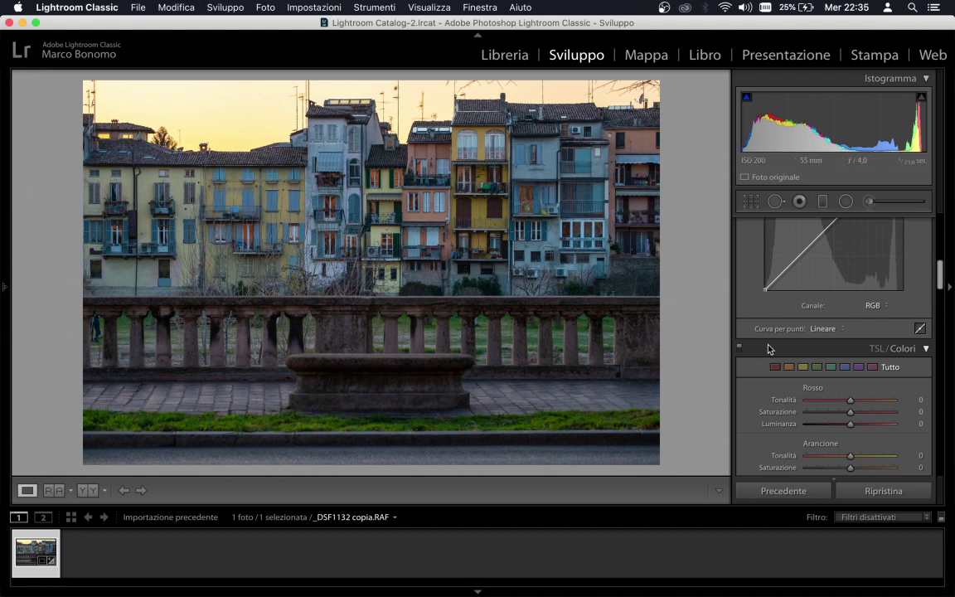
scroll(769, 349, "down", 4)
scroll(769, 349, "down", 3)
scroll(769, 349, "down", 1)
scroll(769, 349, "down", 1)
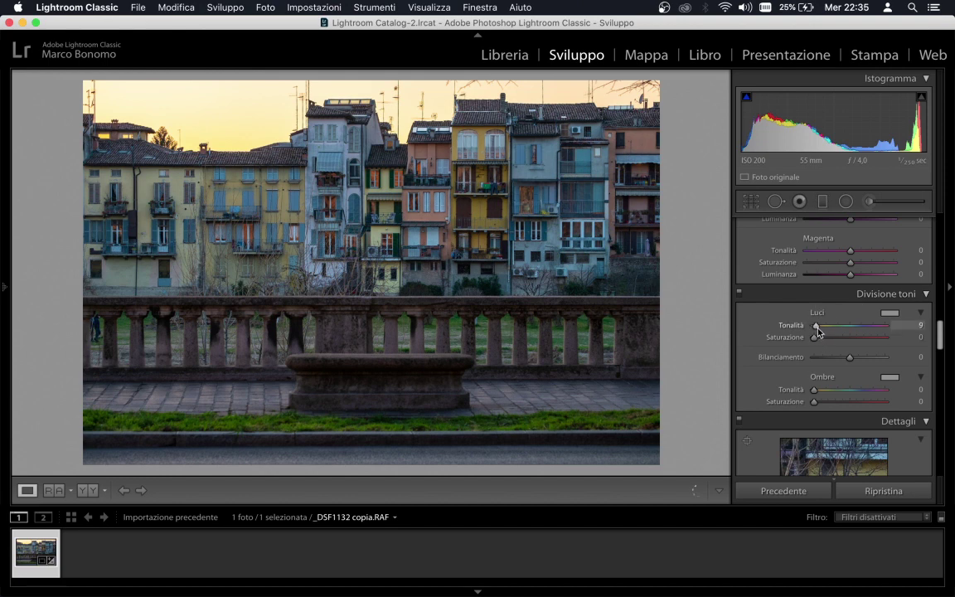
left_click_drag(814, 325, 825, 331)
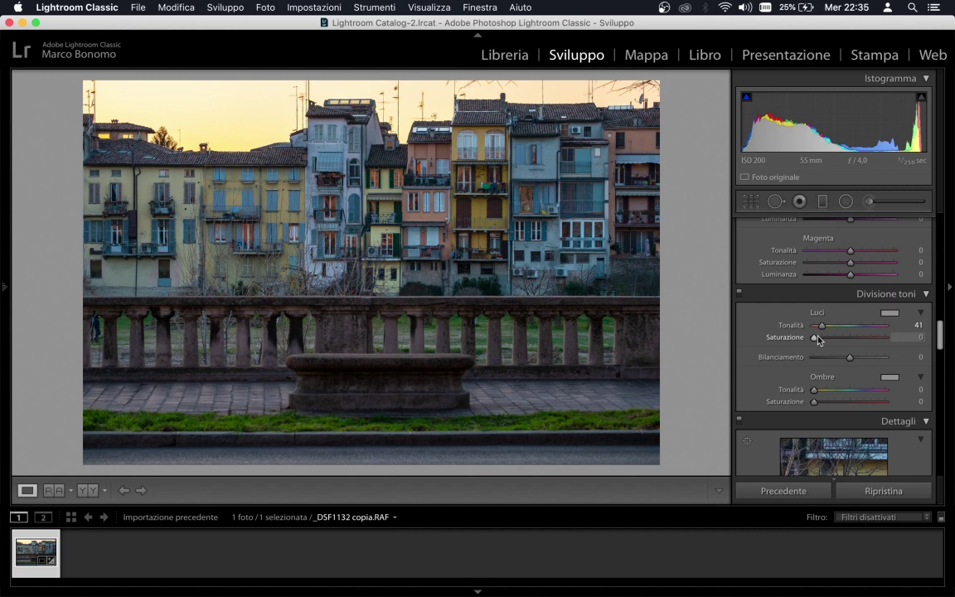
left_click_drag(814, 337, 831, 340)
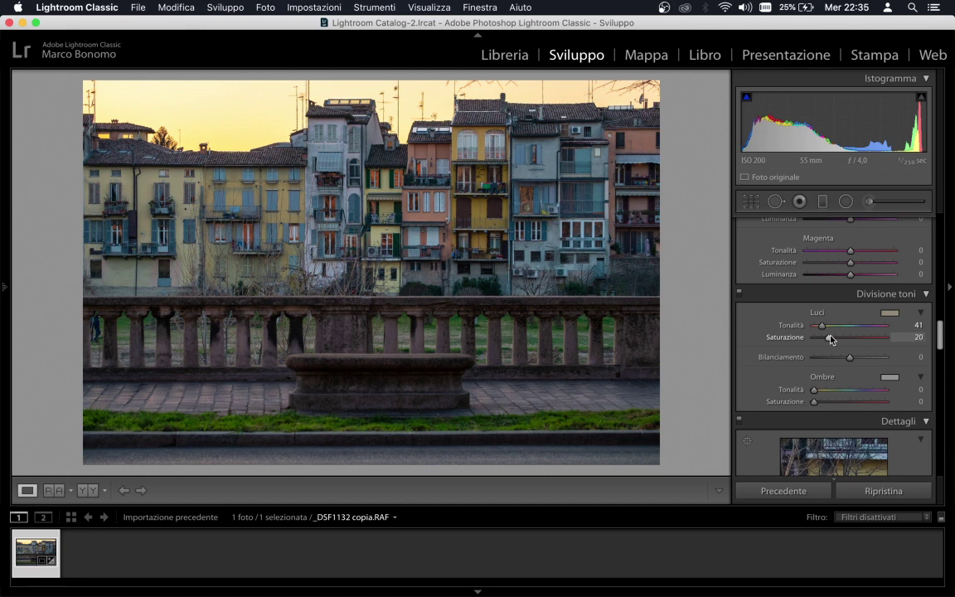
Step: Toggle split toning off and on twice to compare the effect
left_click(740, 295)
left_click(739, 296)
left_click(740, 295)
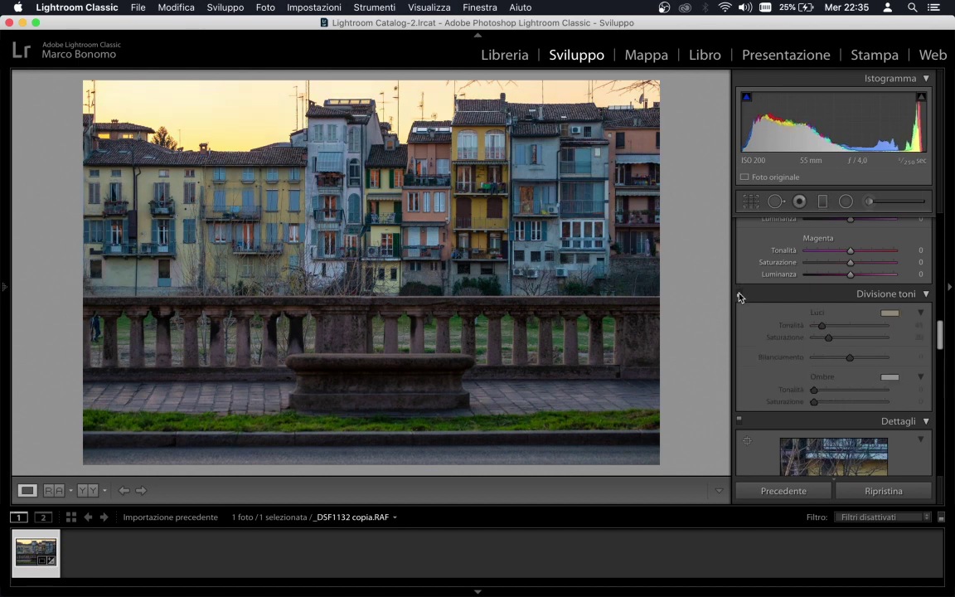
left_click(740, 295)
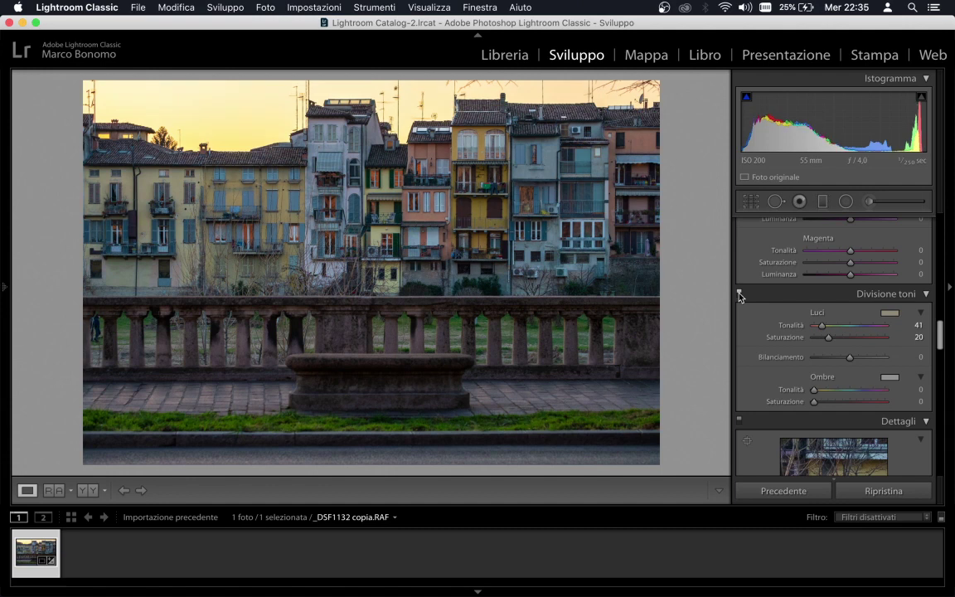
Step: Raise Clarity to +18 and inspect the houses at 1:1 before returning to fit view
scroll(740, 295, "up", 10)
scroll(740, 294, "down", 1)
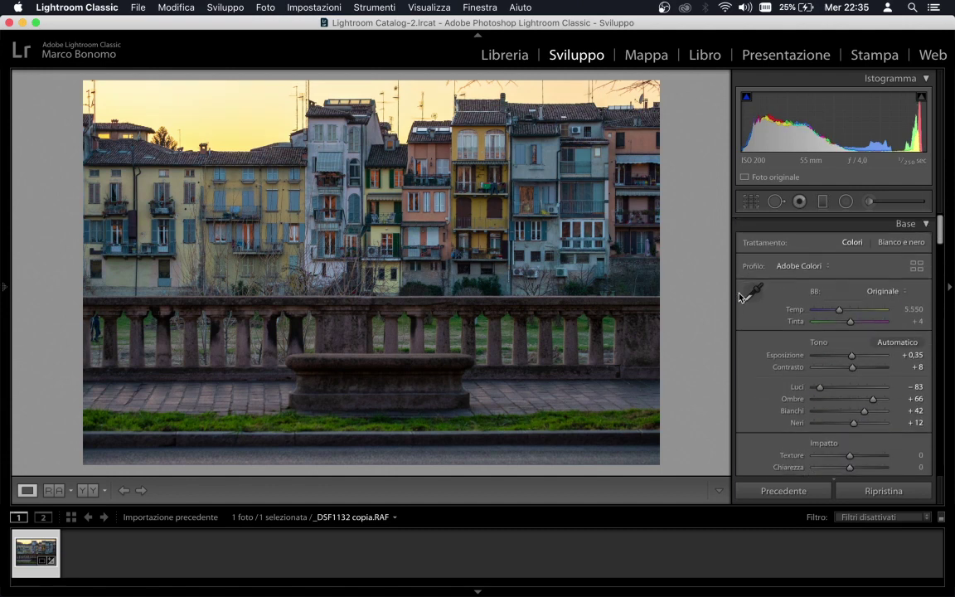
scroll(739, 295, "down", 3)
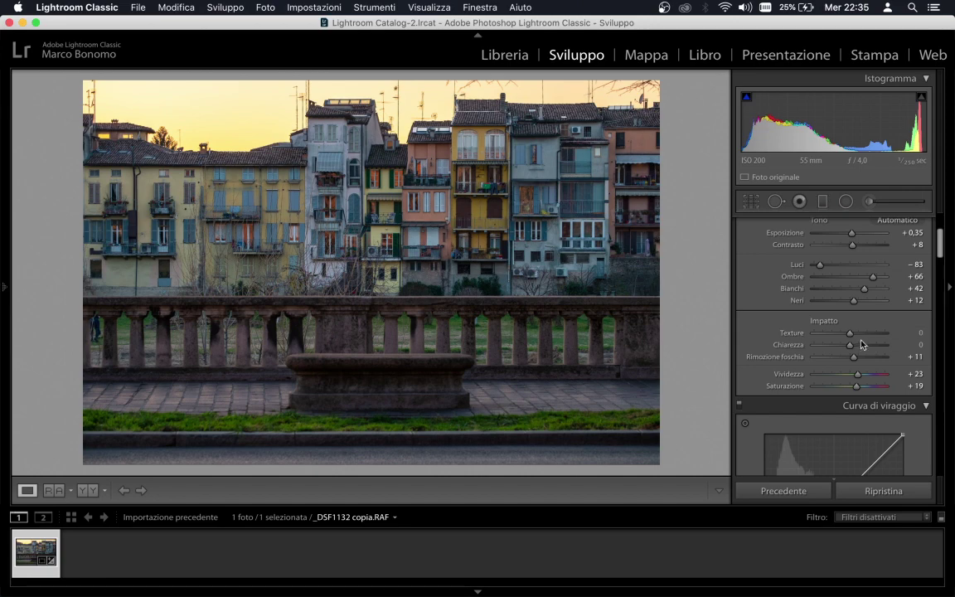
left_click_drag(850, 345, 858, 347)
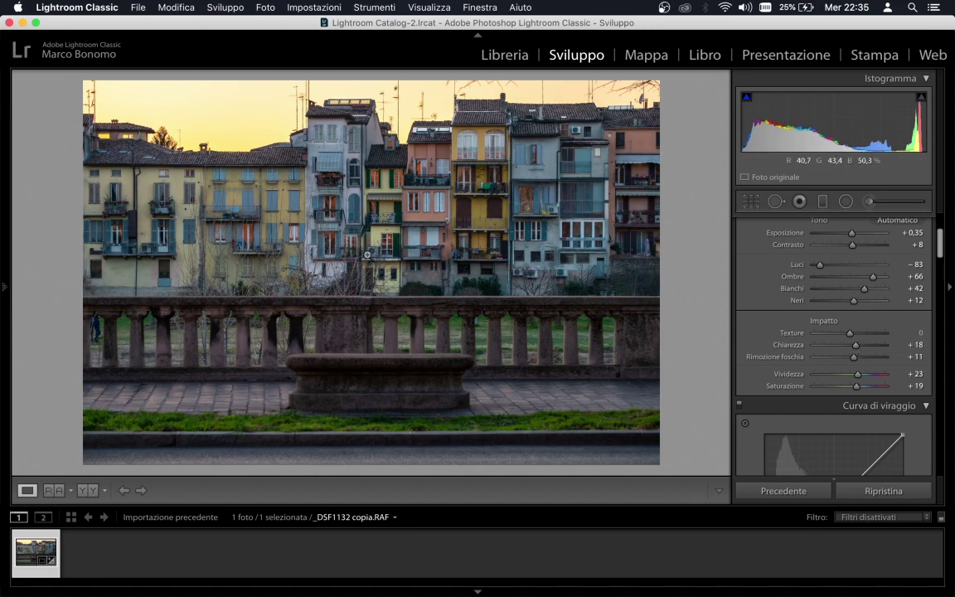
left_click(397, 187)
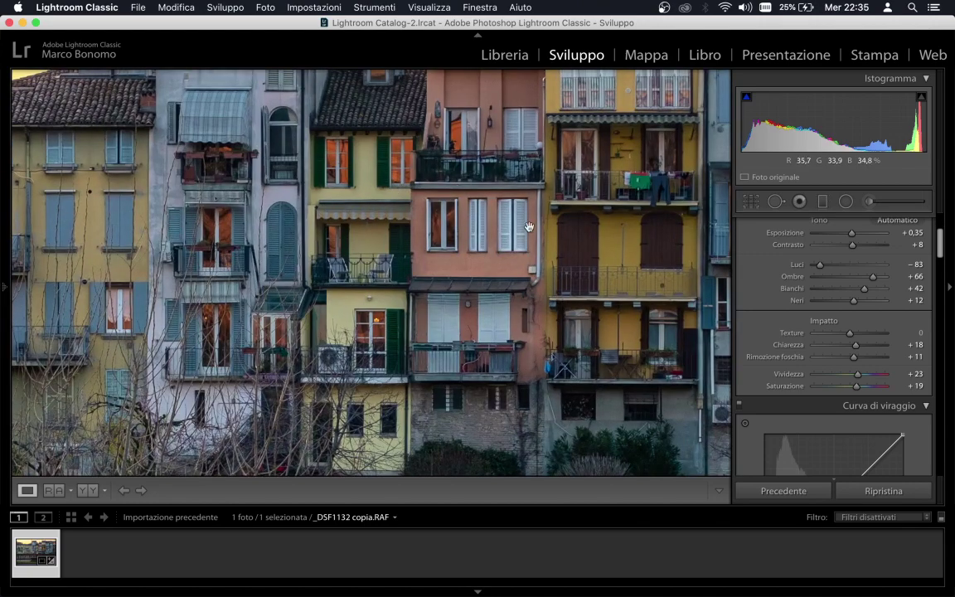
left_click(569, 271)
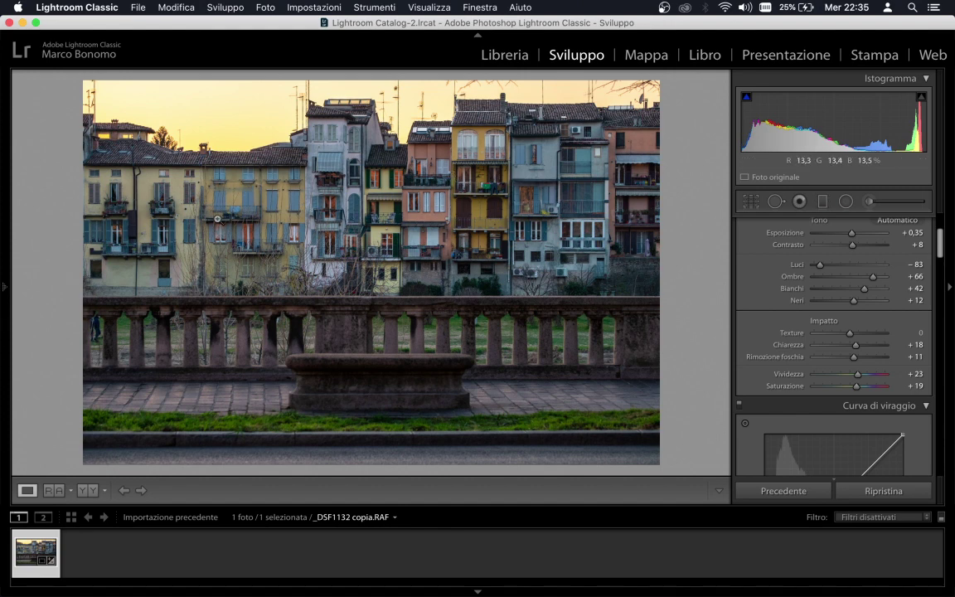
Step: Set Yellow hue -38, saturation +33, luminance +25, and Orange saturation +14, keeping Orange hue at 0
scroll(772, 297, "down", 5)
scroll(771, 297, "down", 3)
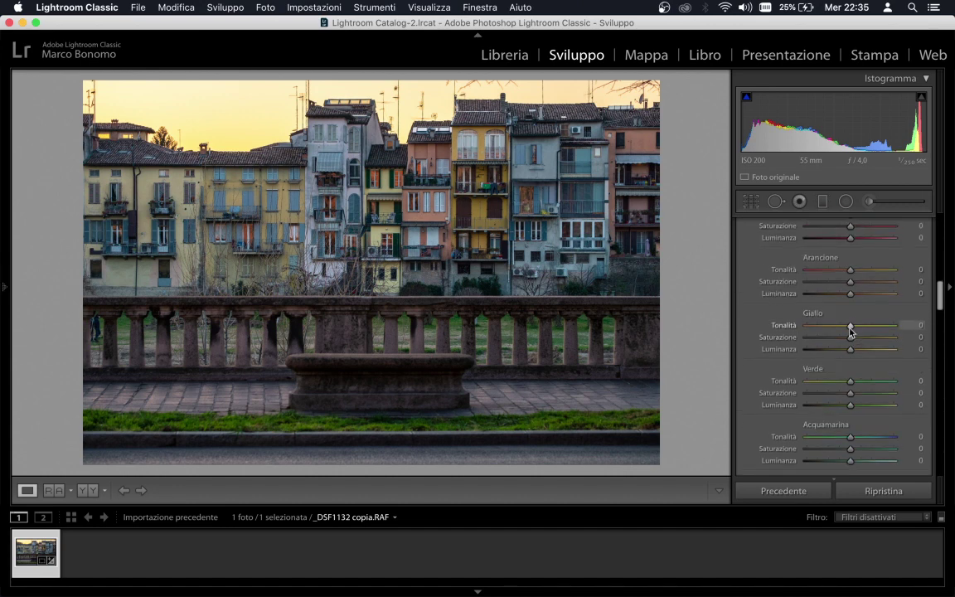
mouse_move(850, 325)
left_mouse_down()
mouse_move(834, 326)
mouse_move(863, 340)
left_mouse_up()
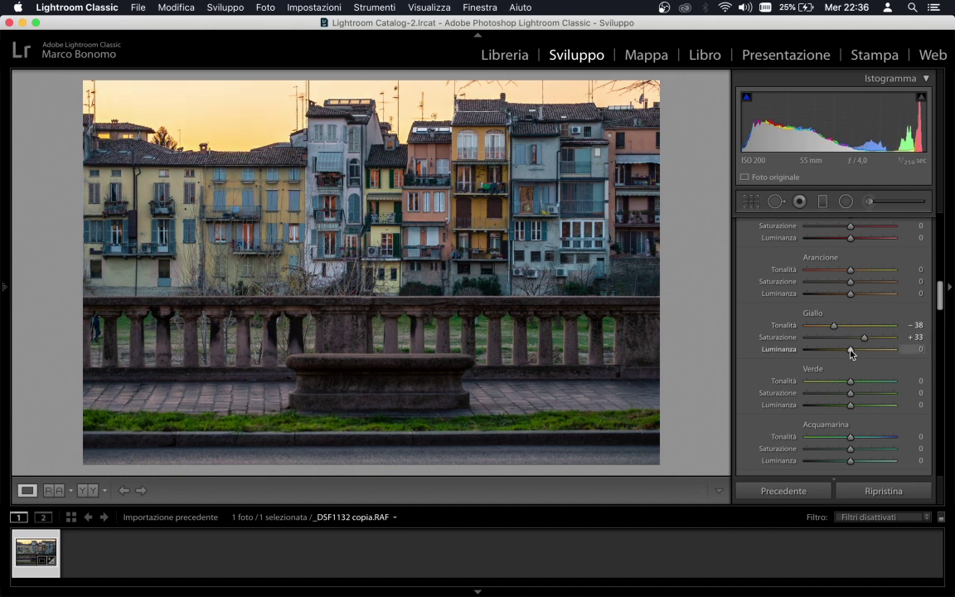
left_click_drag(851, 354, 863, 352)
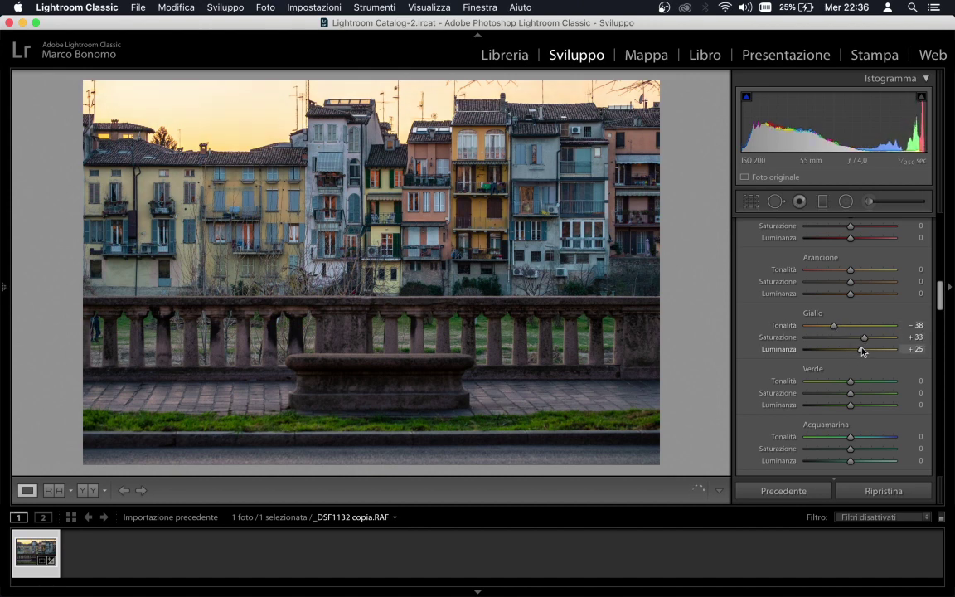
mouse_move(851, 270)
left_mouse_down()
mouse_move(805, 270)
mouse_move(917, 278)
mouse_move(784, 263)
left_mouse_up()
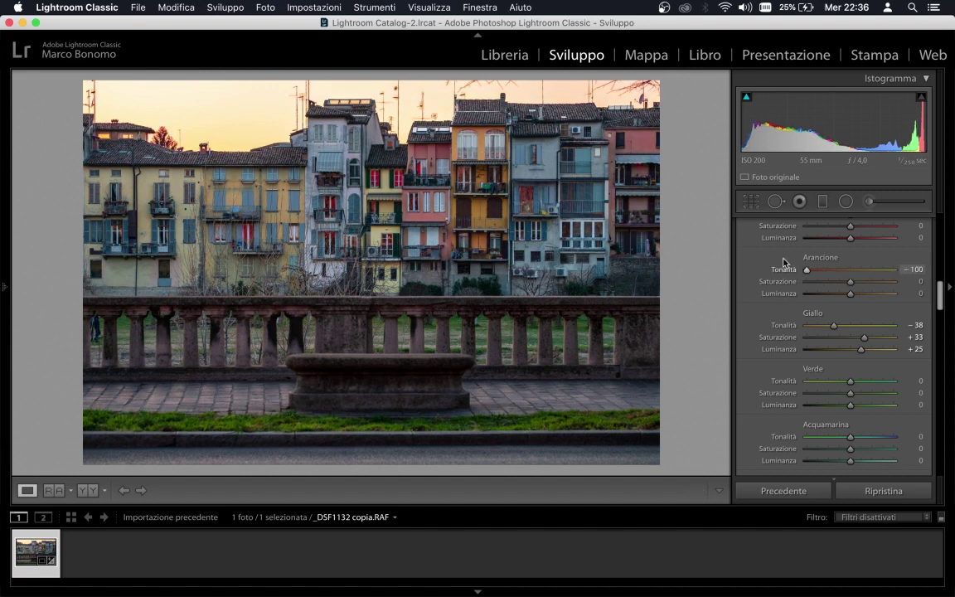
double_click(807, 270)
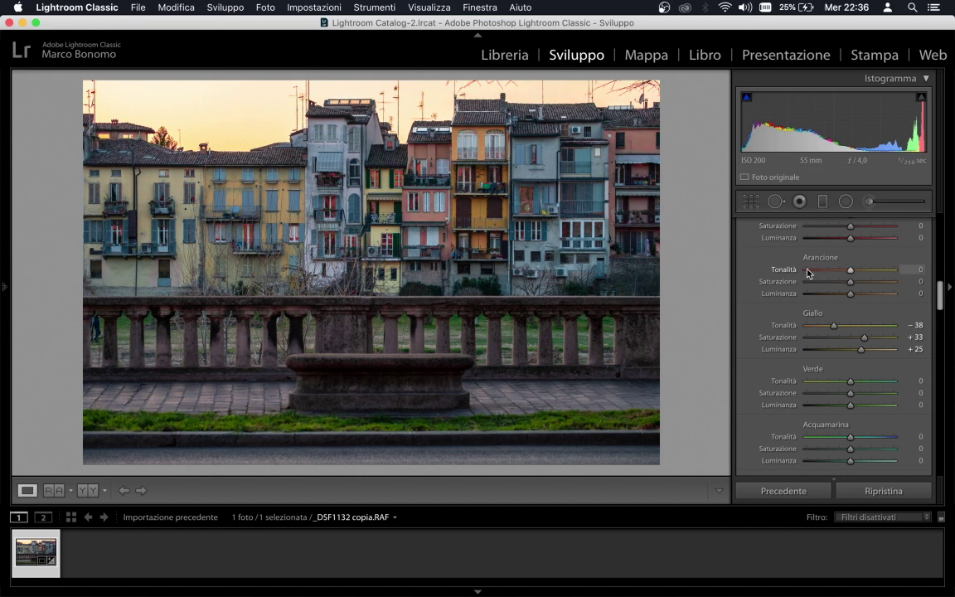
left_click_drag(851, 282, 858, 282)
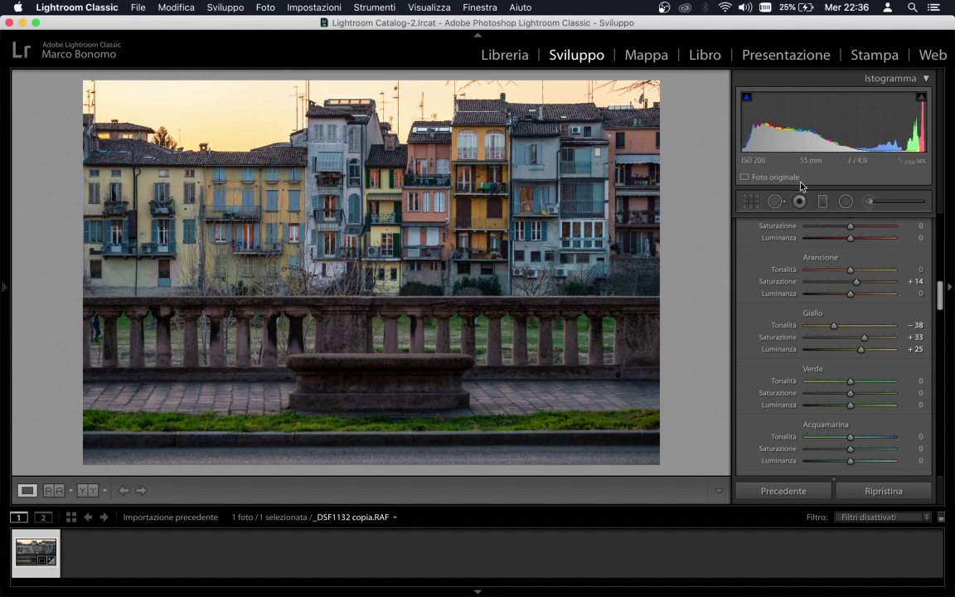
Step: Add a large radial filter over houses and sky with exposure 0,23 and temperature 9
left_click(846, 200)
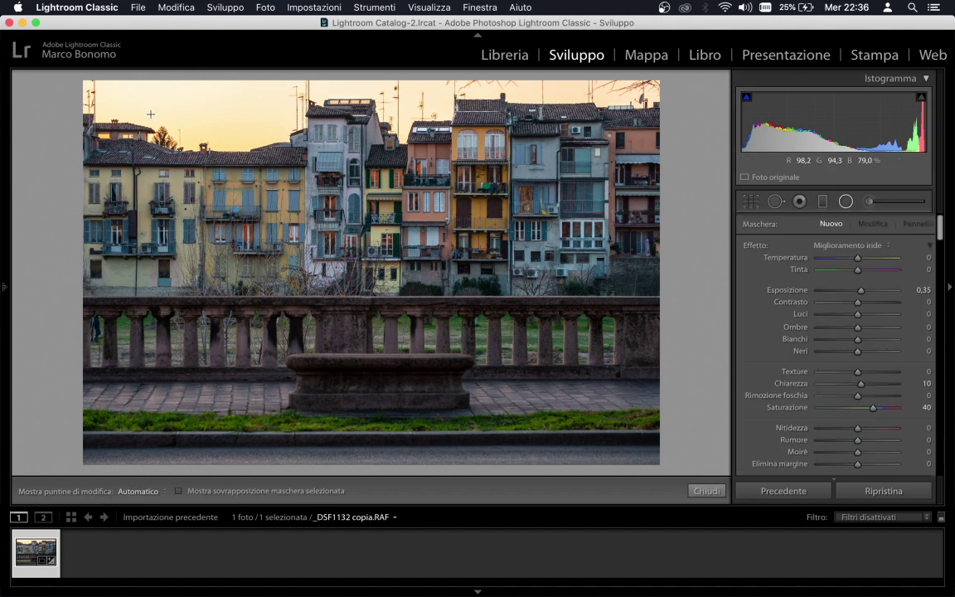
left_click_drag(137, 104, 688, 349)
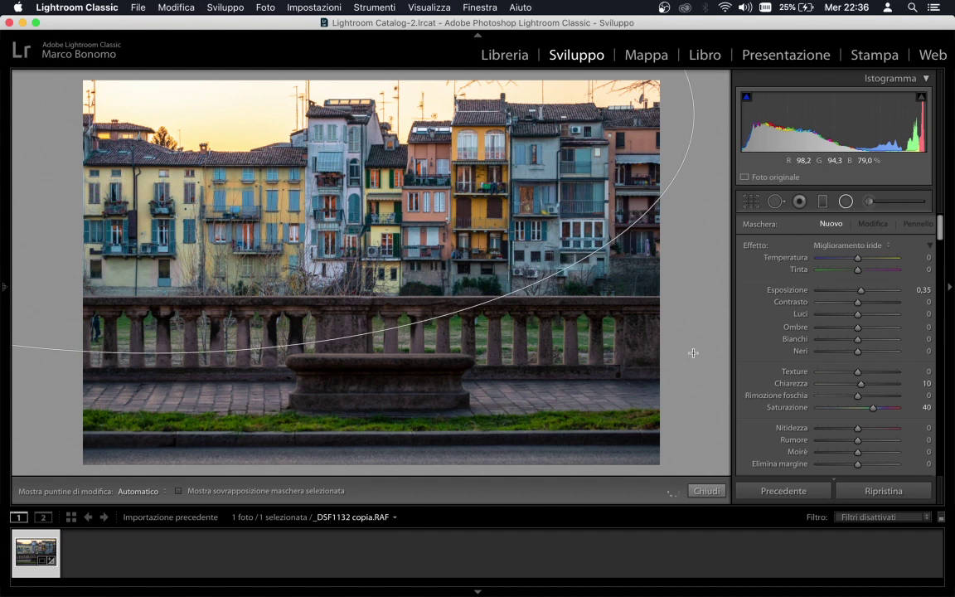
left_click_drag(688, 349, 722, 377)
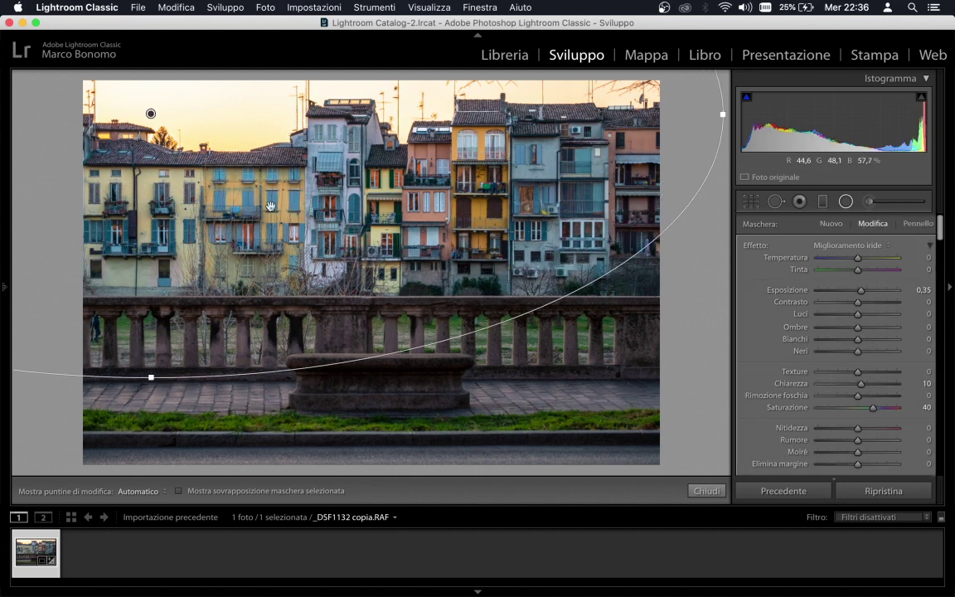
double_click(755, 244)
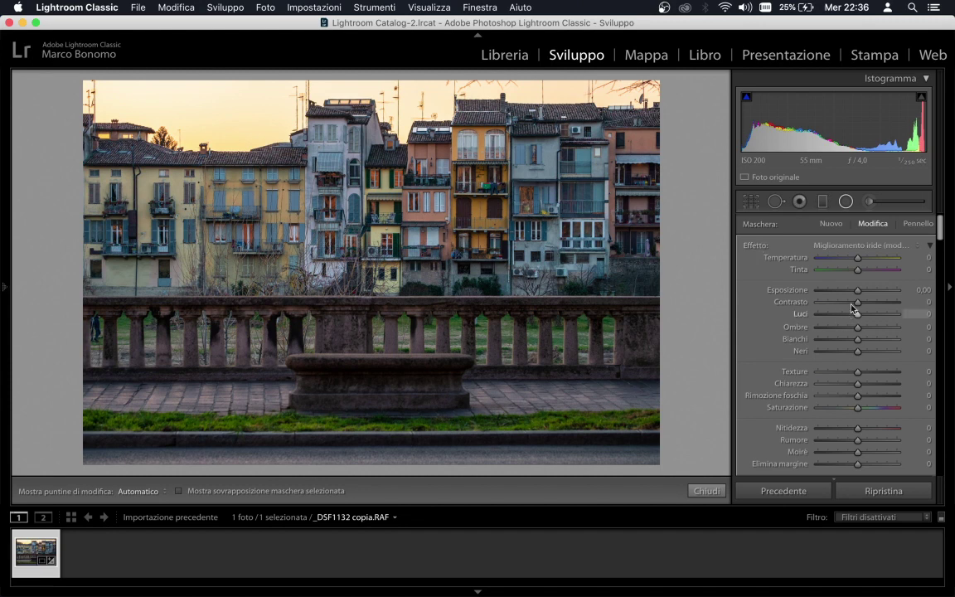
left_click_drag(857, 290, 861, 294)
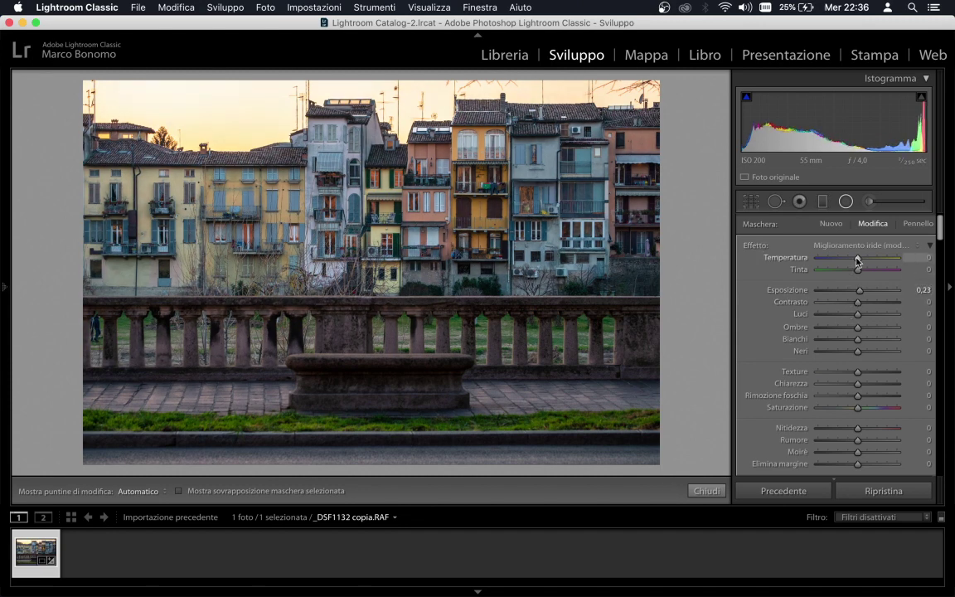
left_click_drag(858, 260, 860, 260)
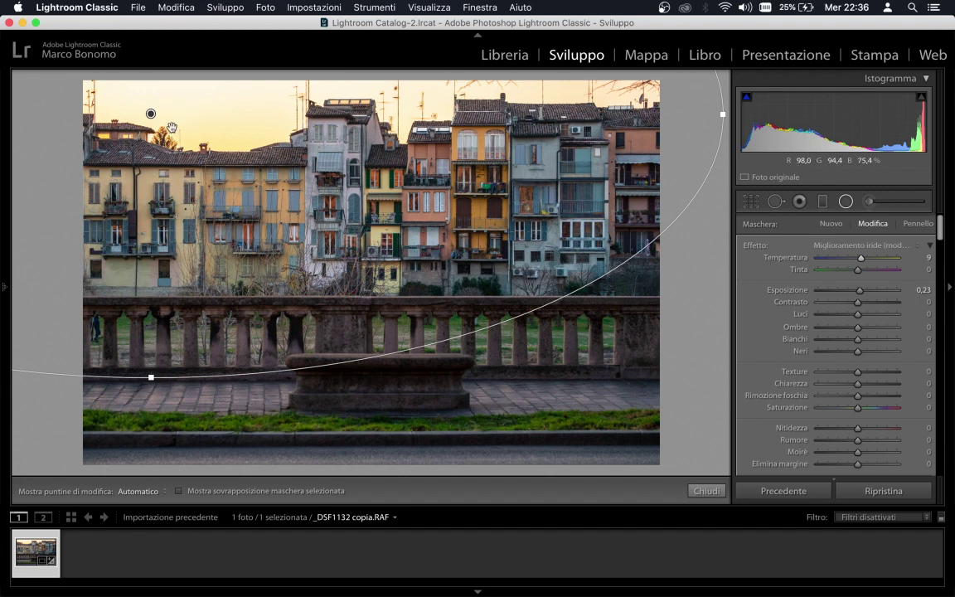
left_click(718, 493)
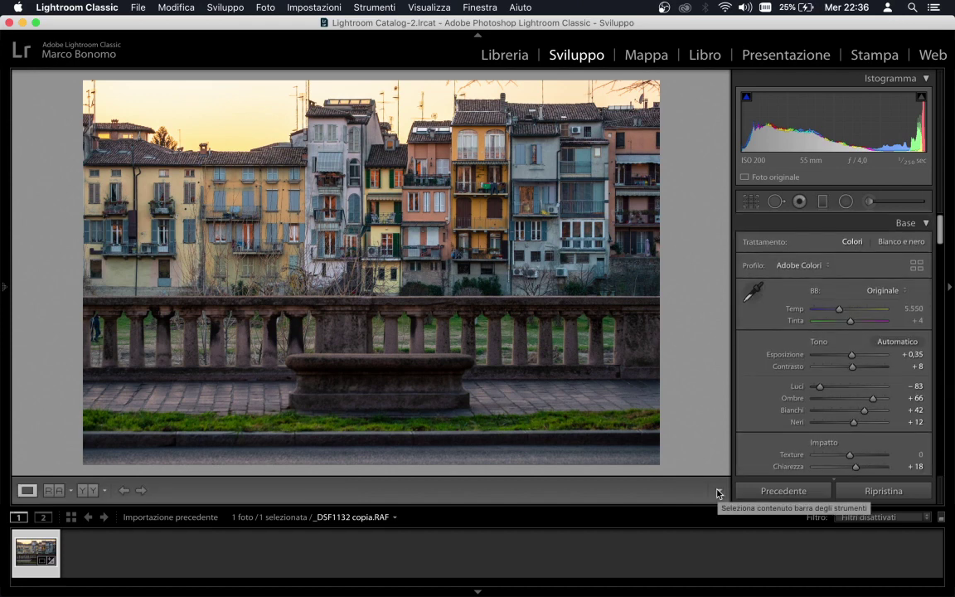
key("backslash")
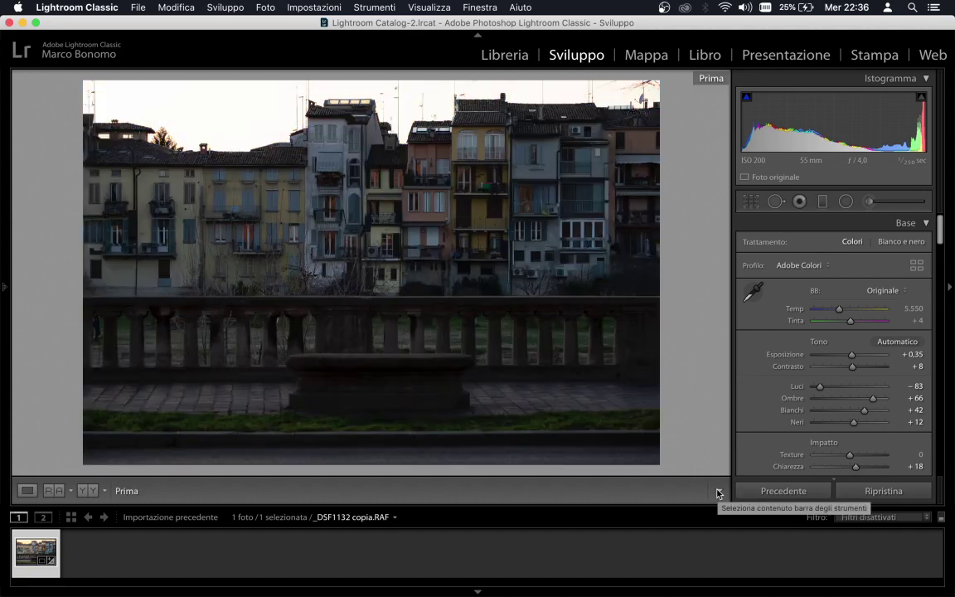
key("backslash")
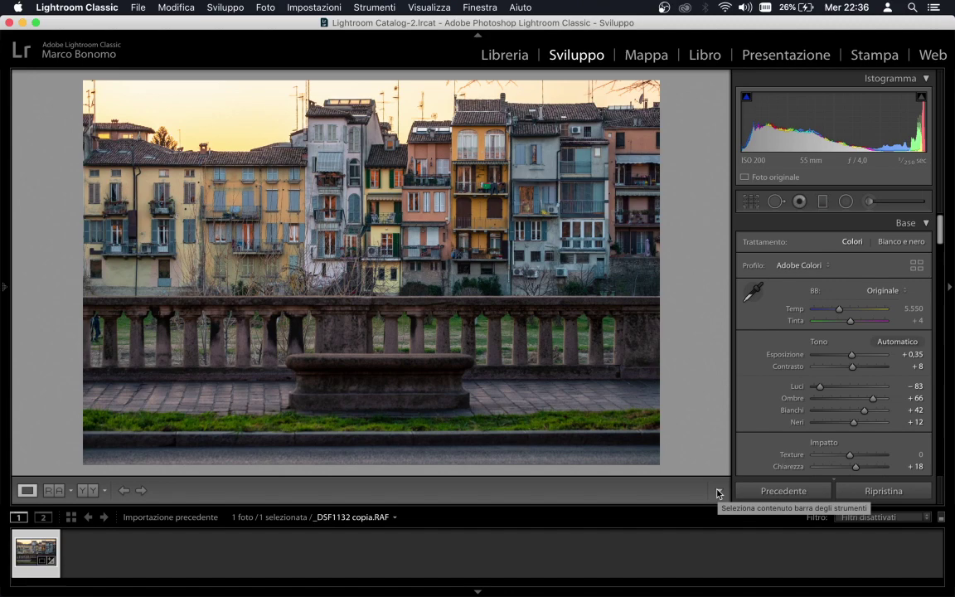
key("backslash")
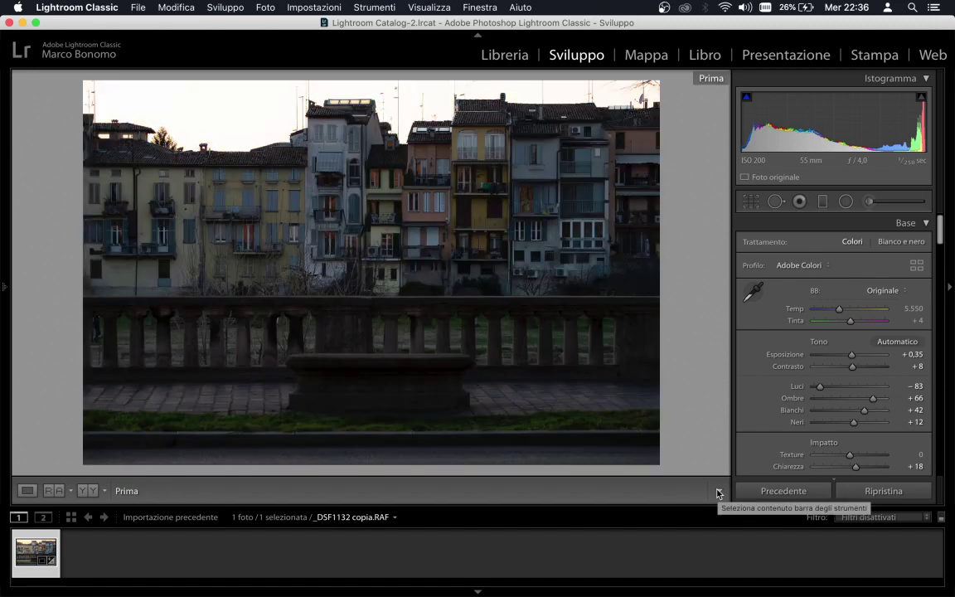
key("backslash")
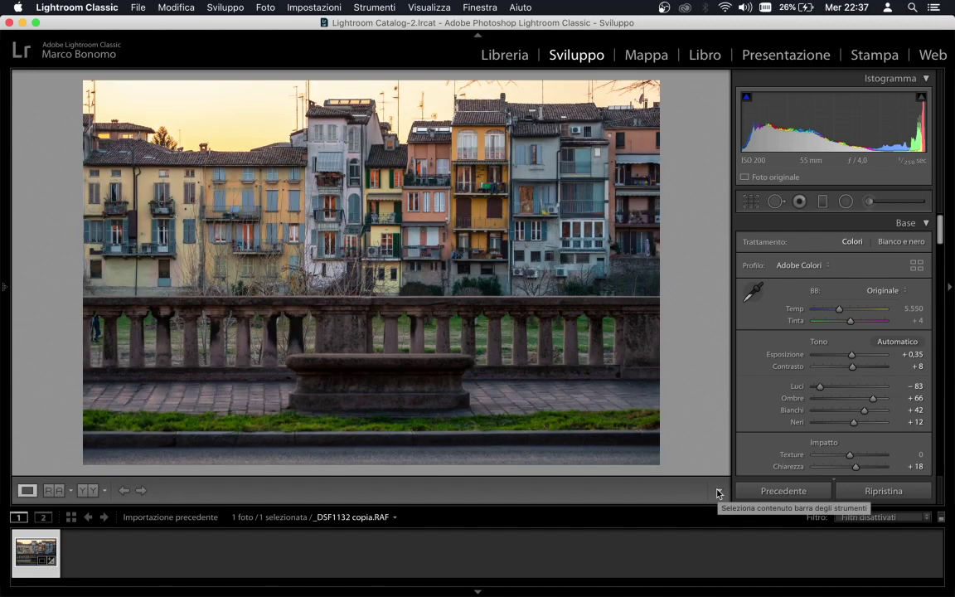